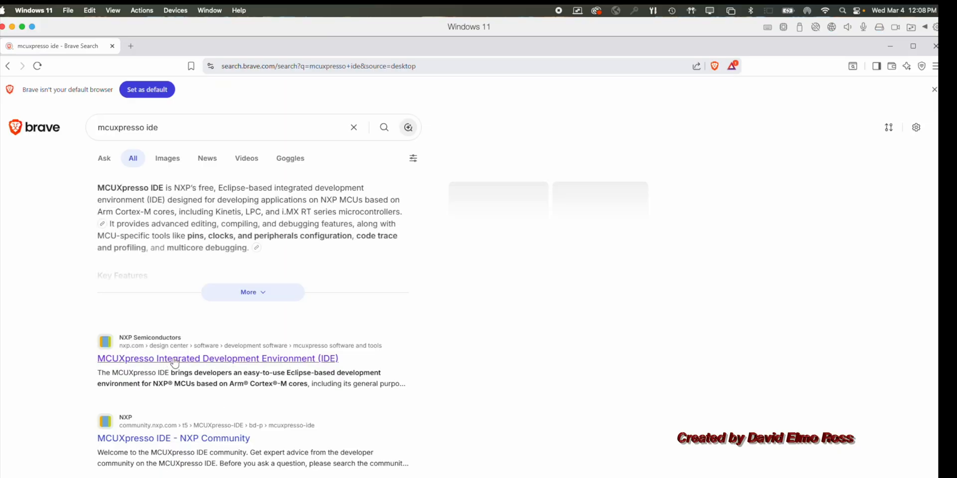
Open the NXP MCUXpresso Integrated Development Environment (IDE) page from the search results and block the Widevine request
left_click(299, 359)
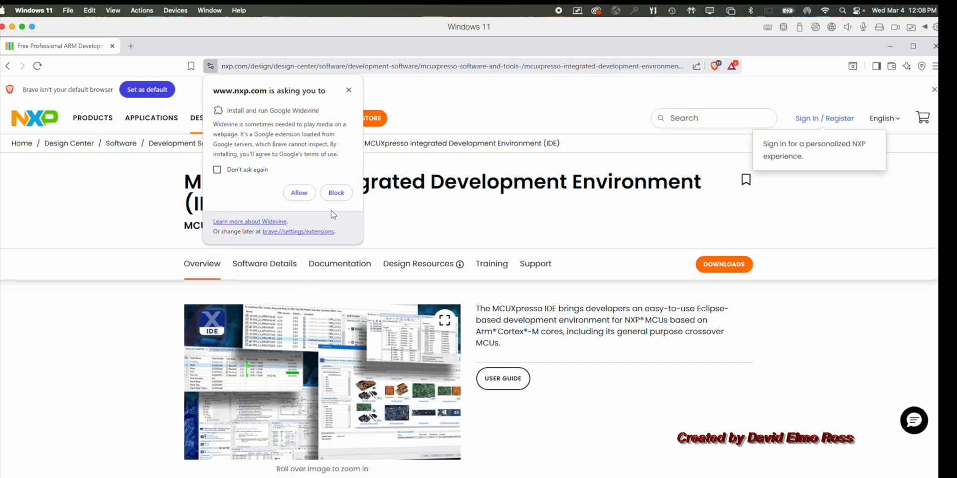
left_click(336, 193)
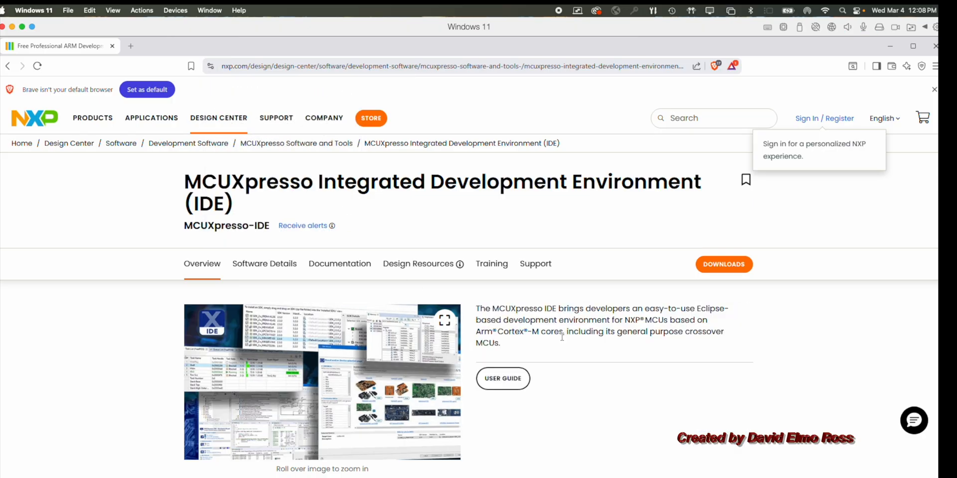
Start registering a new NXP account and enter the account e-mail address
left_click(841, 125)
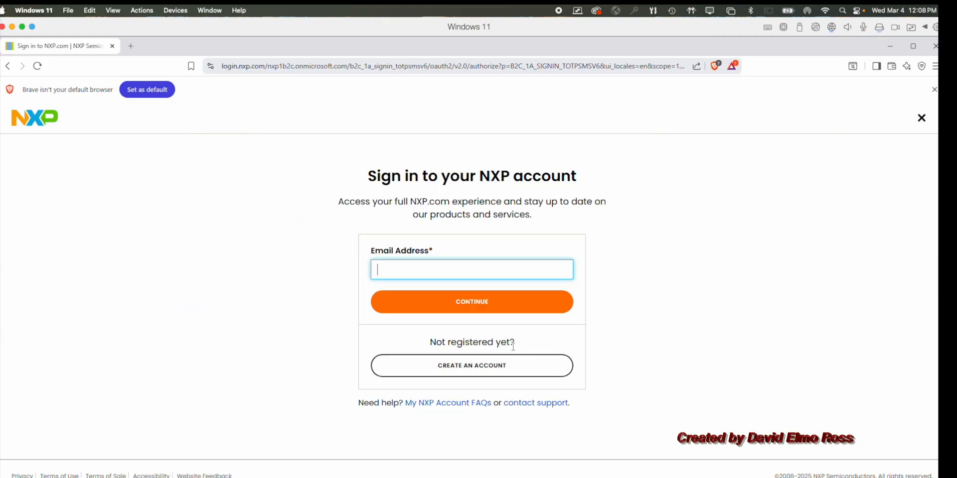
left_click(479, 369)
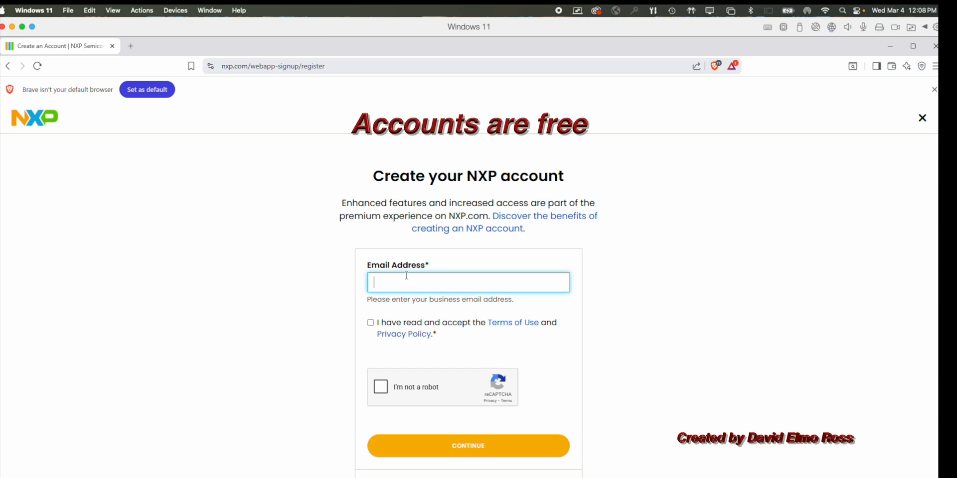
type("davi")
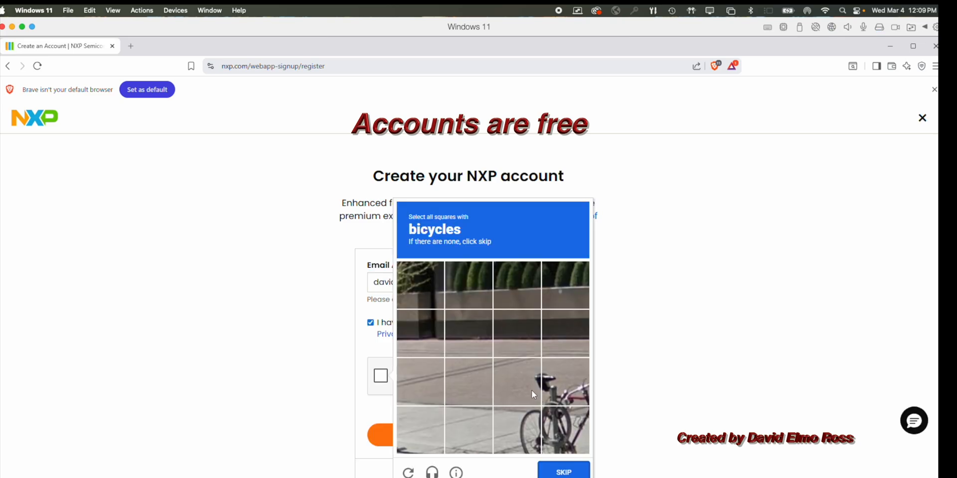
Accept the Terms of Use and Privacy Policy, solve the bicycle reCAPTCHA, and continue the registration
left_click(531, 390)
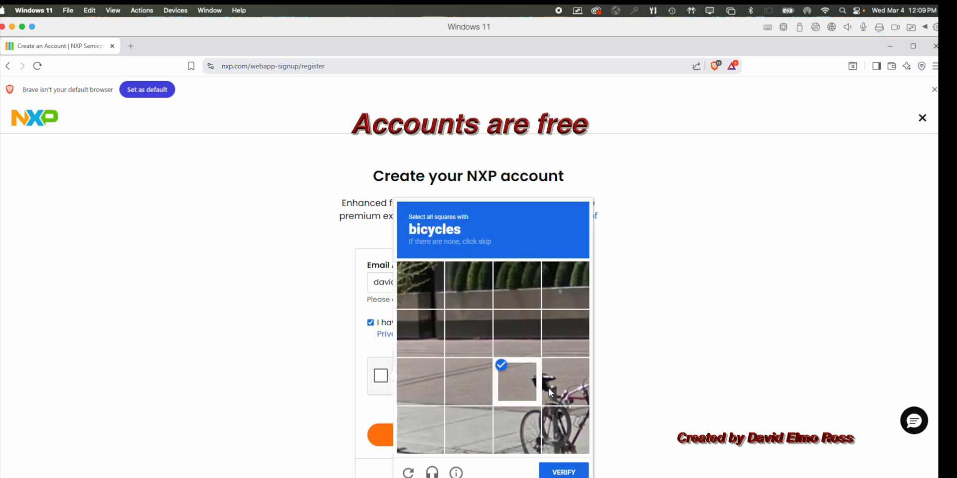
left_click(549, 393)
left_click(530, 413)
left_click(563, 427)
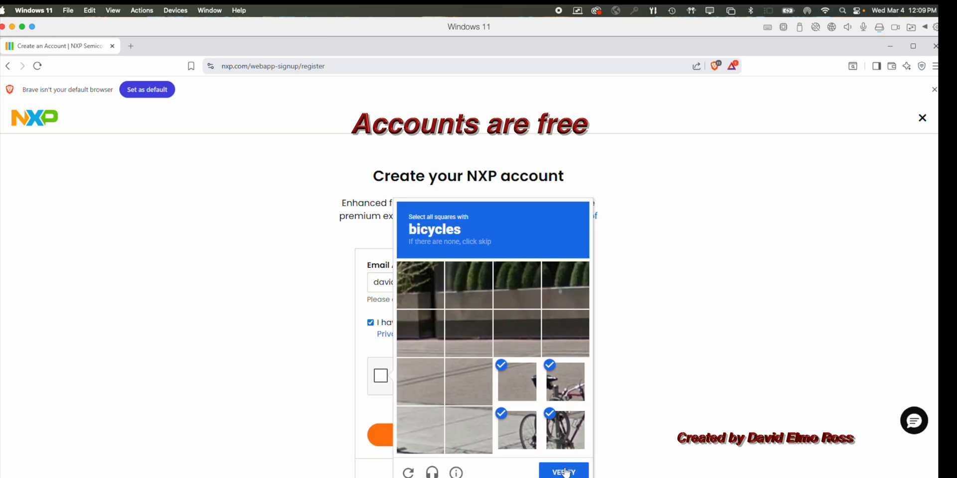
left_click(565, 471)
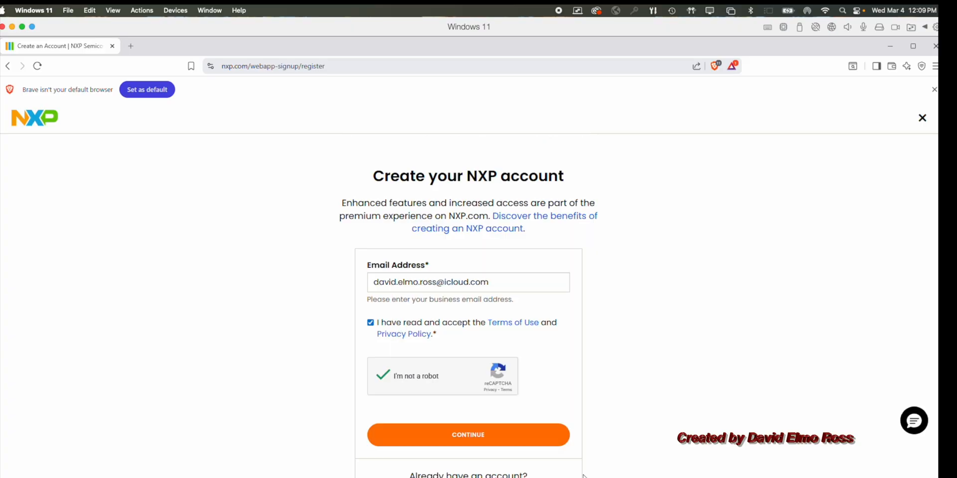
left_click(516, 439)
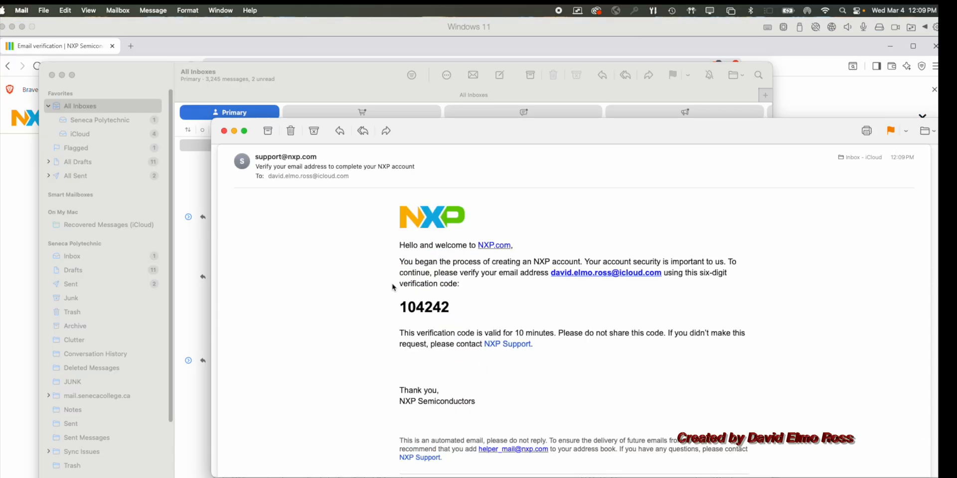
Copy the six-digit verification code from the NXP e-mail, paste it into the Verification Code field, and verify it
left_click_drag(403, 307, 463, 307)
key("ctrl+c")
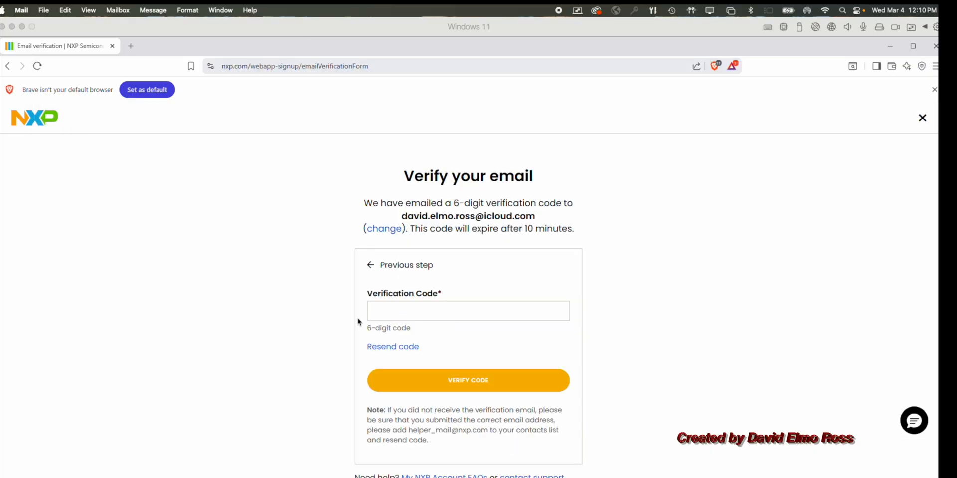
left_click(384, 312)
key("ctrl+v")
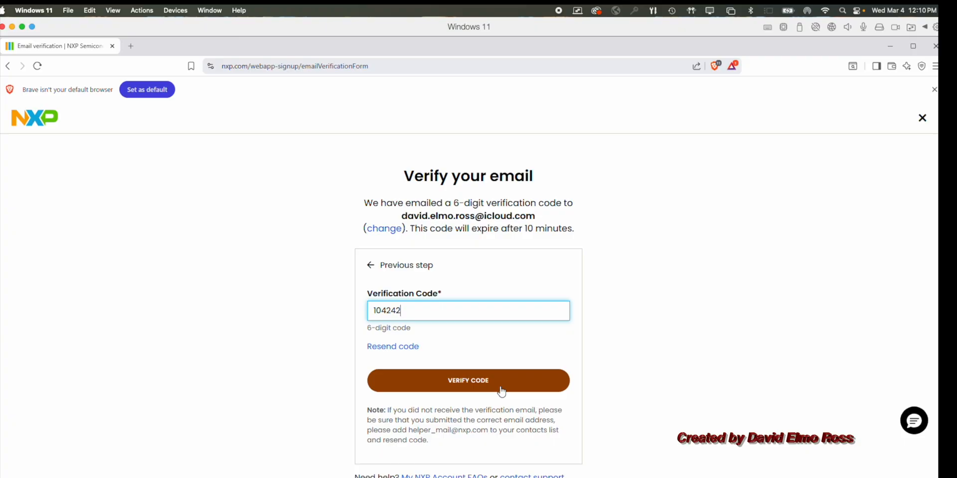
left_click(504, 384)
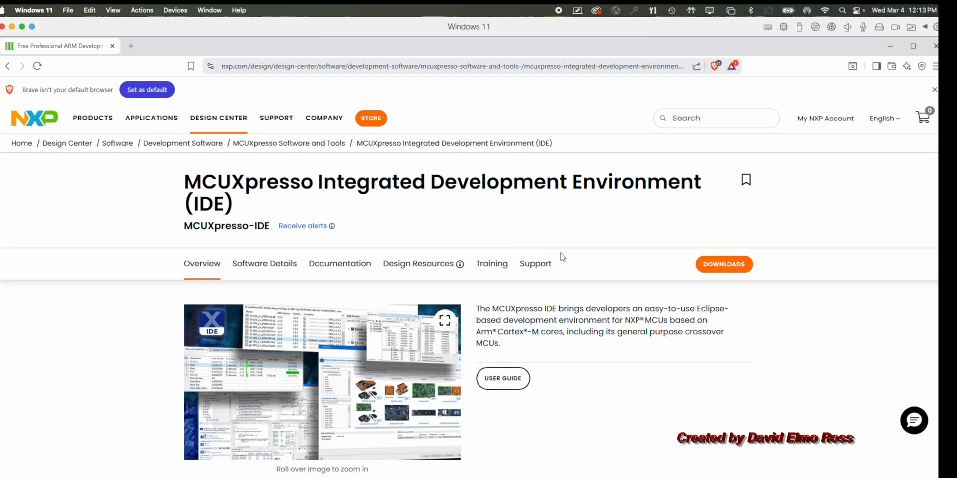
Go to the Downloads section, filter by Development IDEs and Build Tools, and download MCUXpresso IDE
left_click(716, 266)
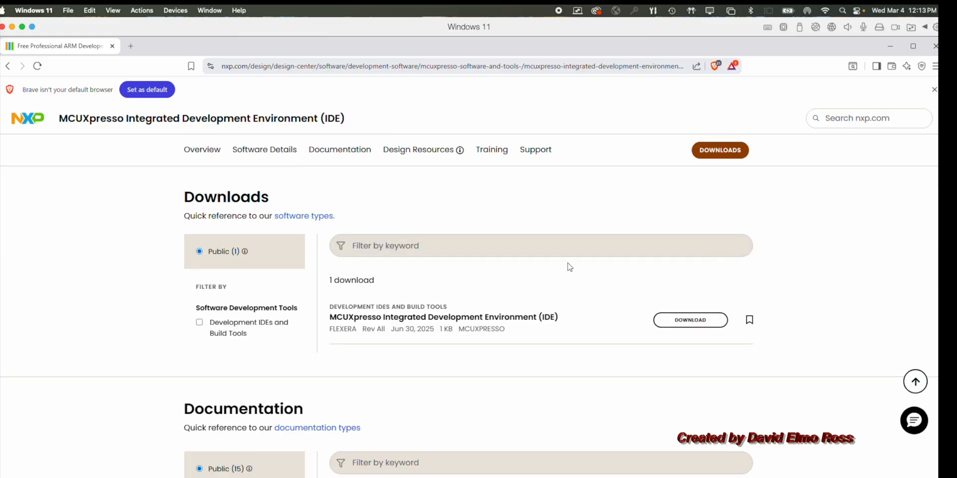
left_click(199, 323)
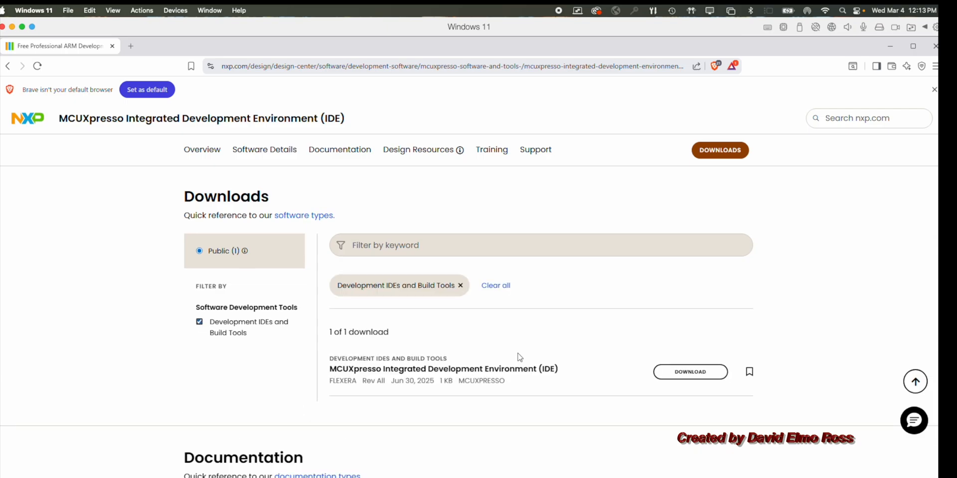
left_click(698, 374)
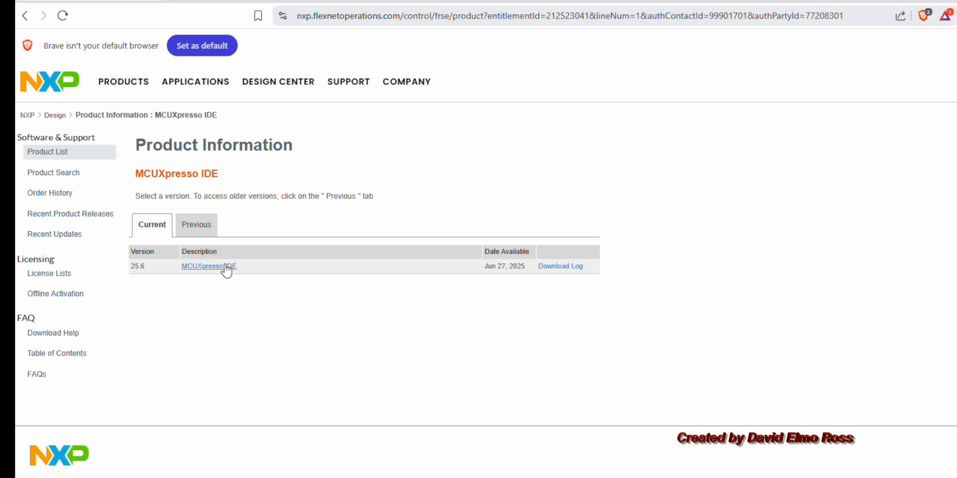
Open the current MCUXpresso IDE 25.6 release and accept the software terms and conditions
left_click(195, 228)
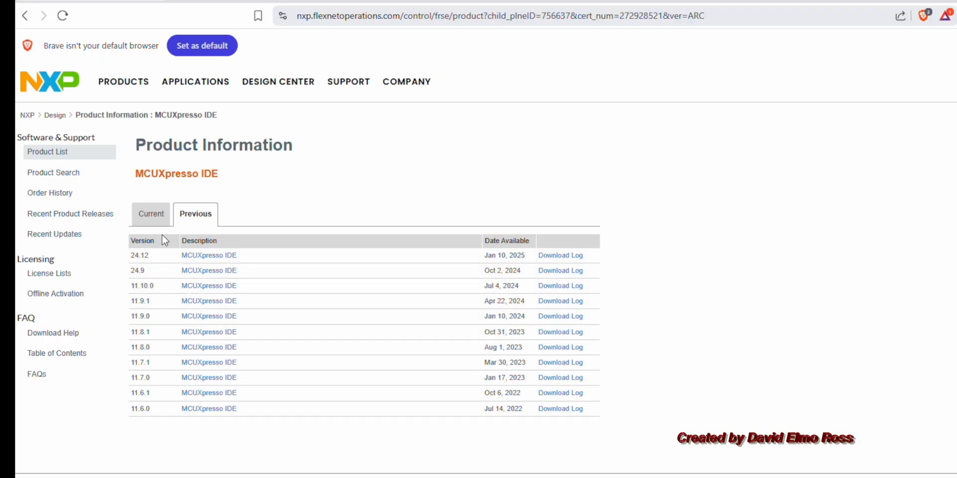
left_click(159, 220)
left_click(221, 267)
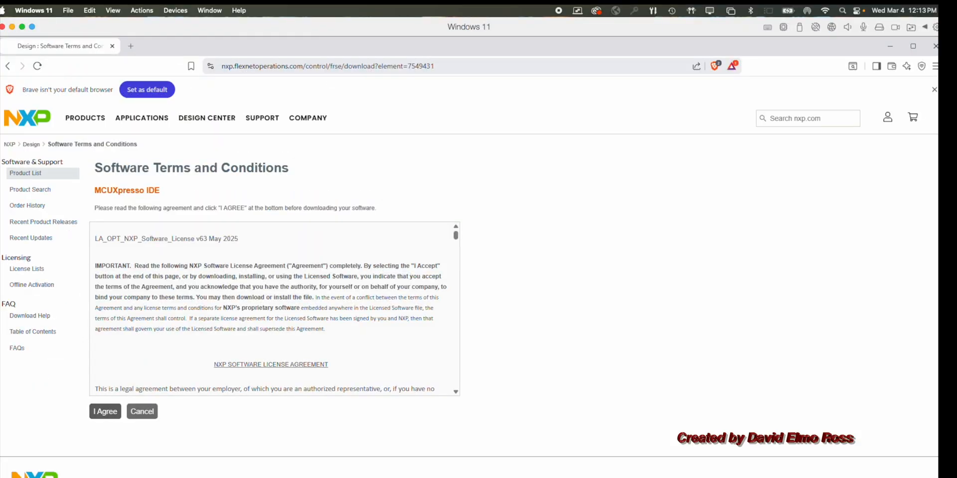
left_click(106, 412)
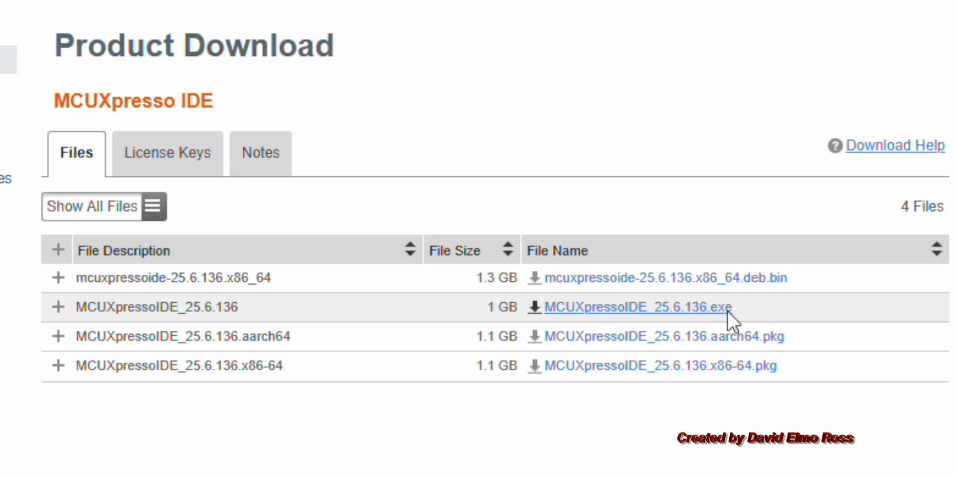
Download the MCUXpressoIDE_25.6.136.exe installer, run it, and allow it to make changes to the device
left_click(728, 310)
left_click(802, 463)
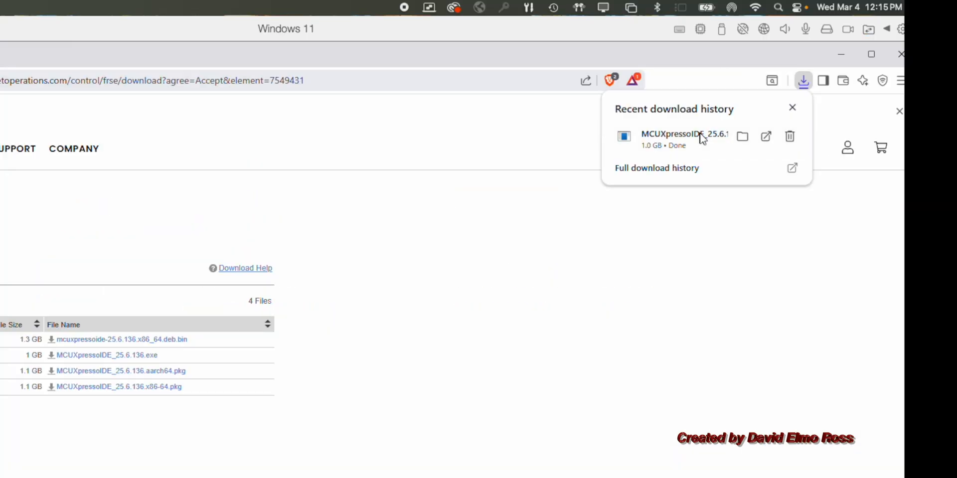
left_click(702, 138)
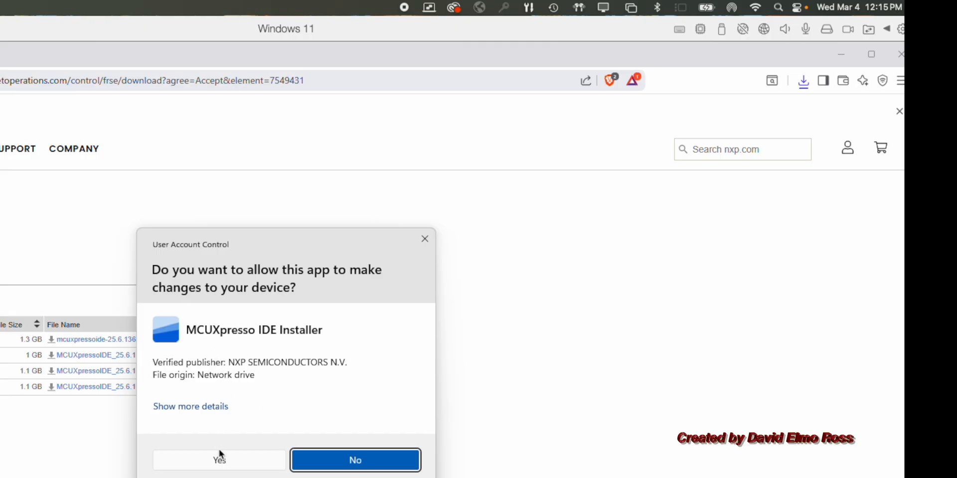
left_click(229, 462)
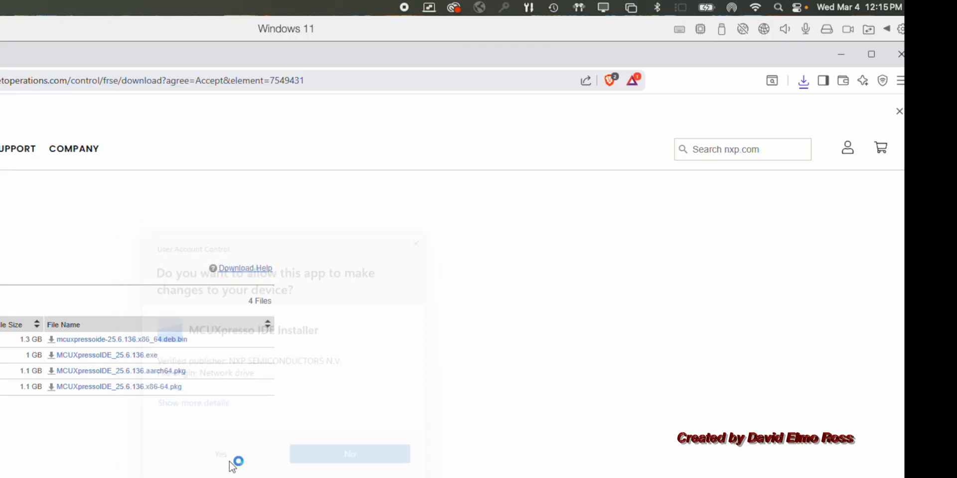
Accept the licence agreement, keep the default C:\nxp\MCUXpressoIDE_25.6.136 destination, and start the installation
left_click(160, 415)
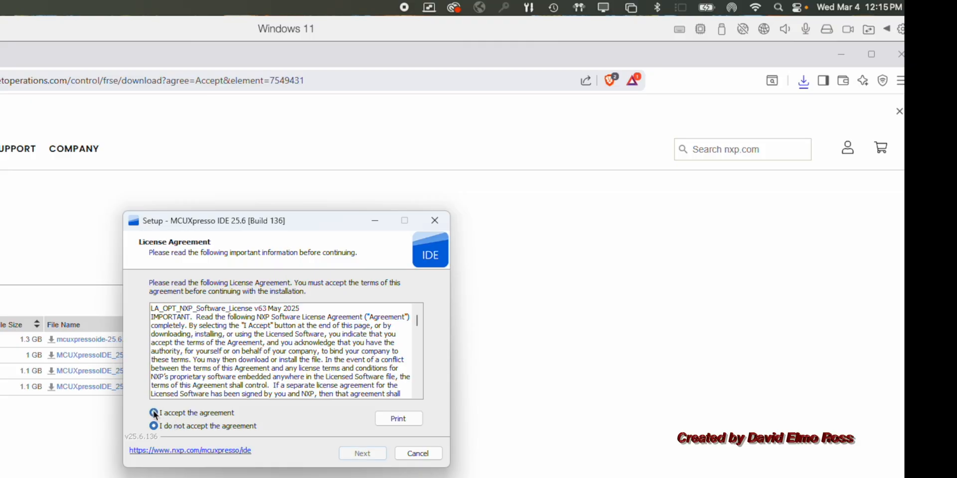
left_click(364, 454)
left_click(364, 454)
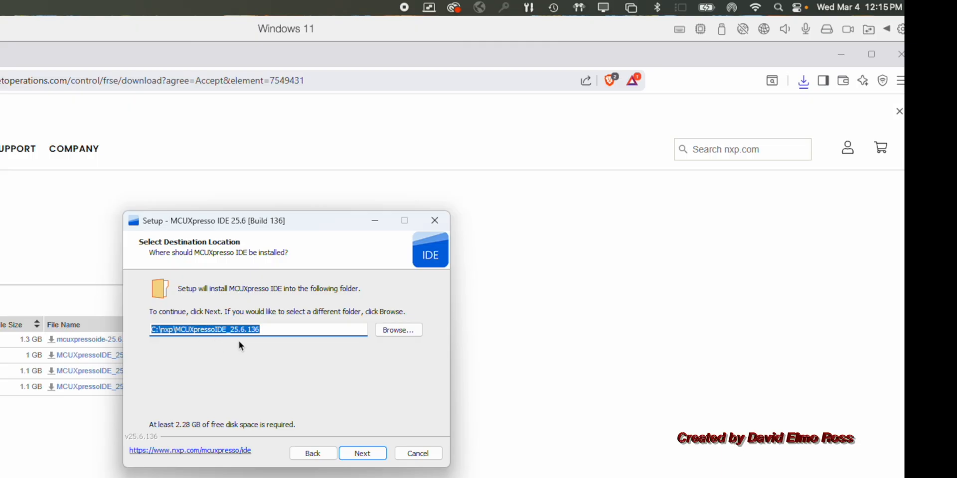
left_click(372, 456)
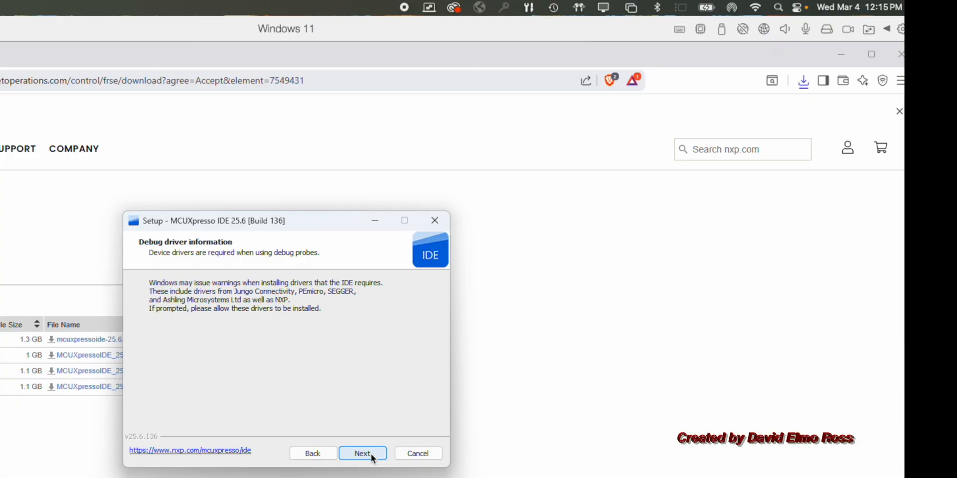
left_click(371, 456)
left_click(371, 456)
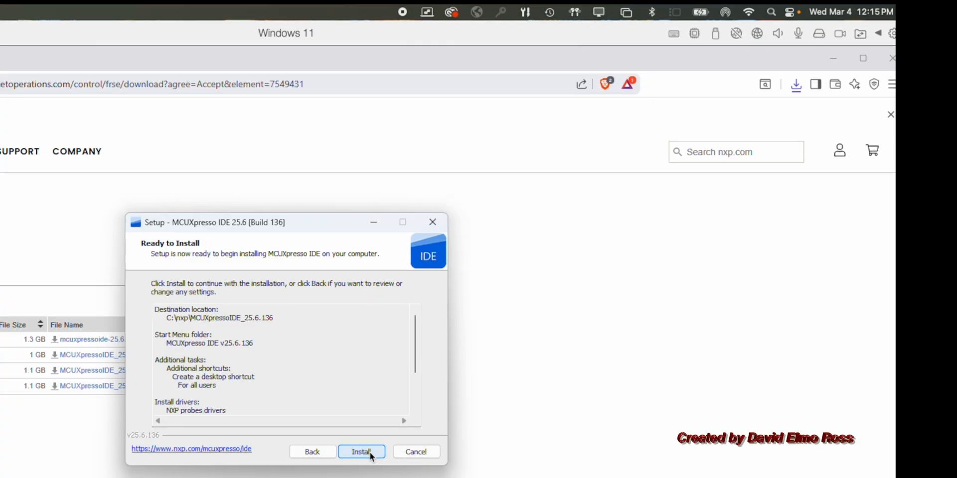
left_click(370, 455)
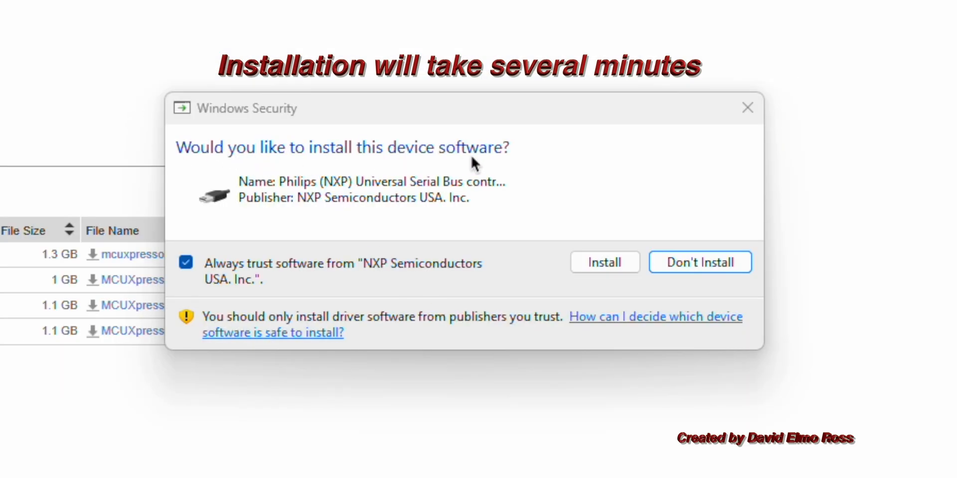
Allow the NXP device driver installation, acknowledge the driver messages, and finish the setup wizard with the IDE launching
left_click(605, 263)
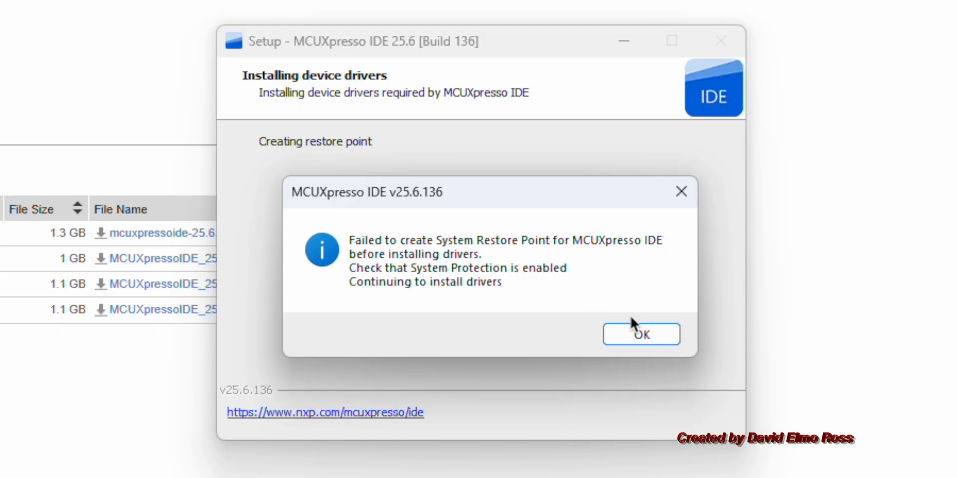
left_click(636, 330)
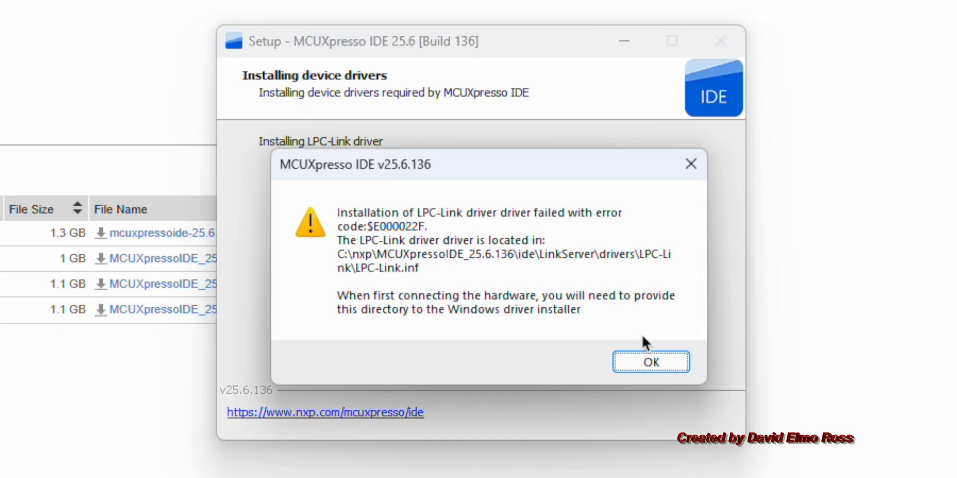
left_click(648, 355)
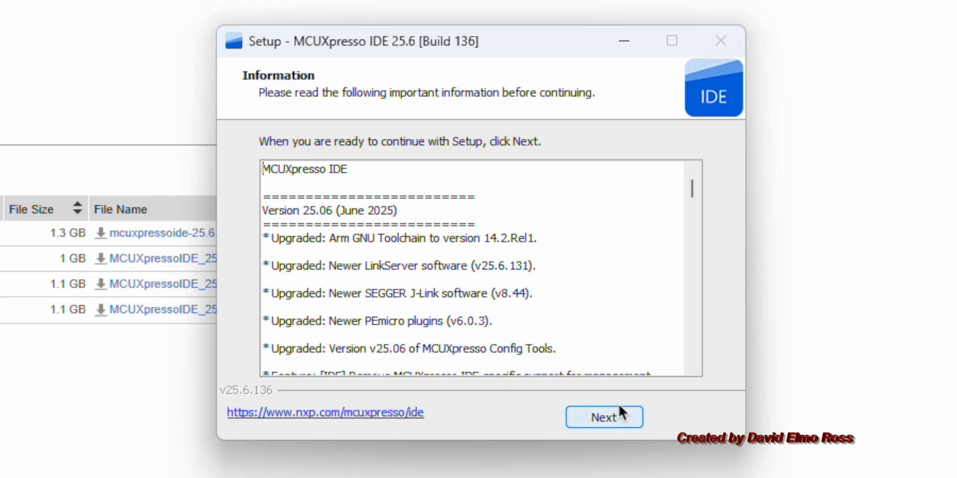
left_click(618, 416)
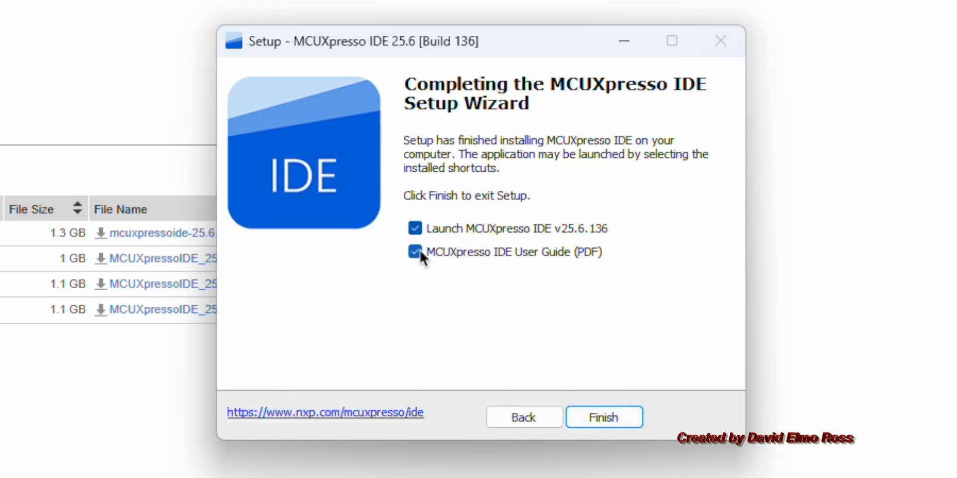
left_click(612, 418)
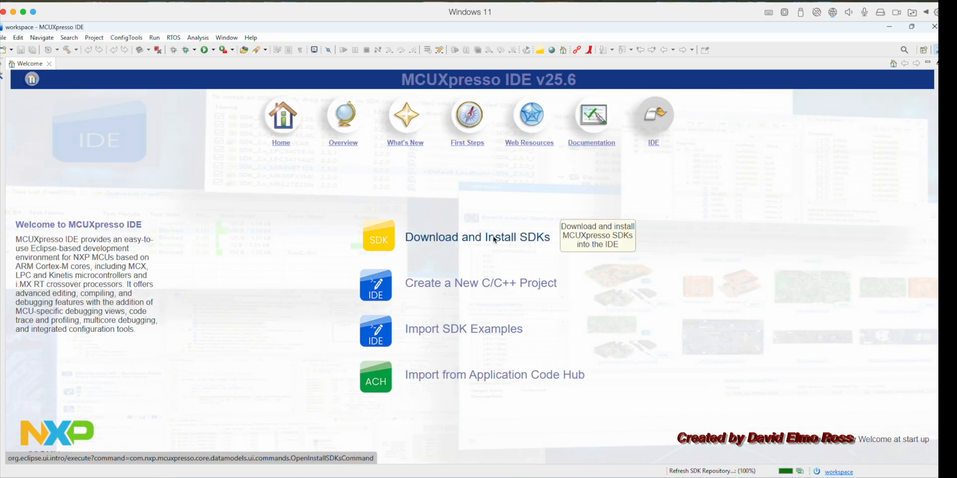
Install the frdmk64f board SDK with example import and proceed past the board selection page of the import wizard
left_click(495, 240)
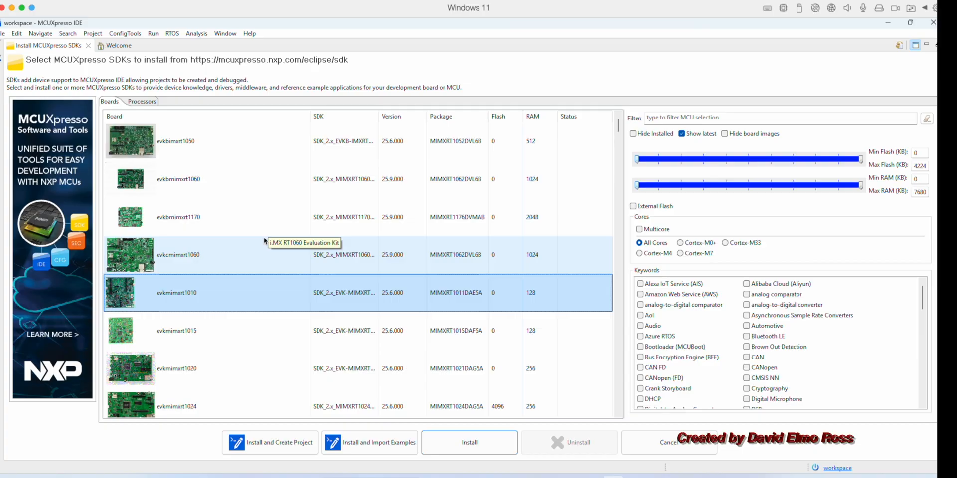
scroll(264, 242, "down", 3)
scroll(265, 244, "down", 2)
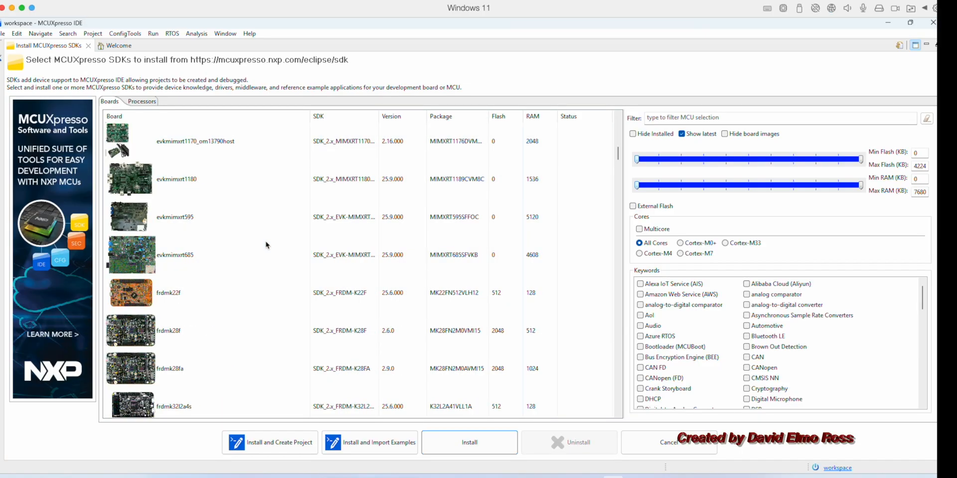
left_click(266, 245)
scroll(267, 245, "down", 3)
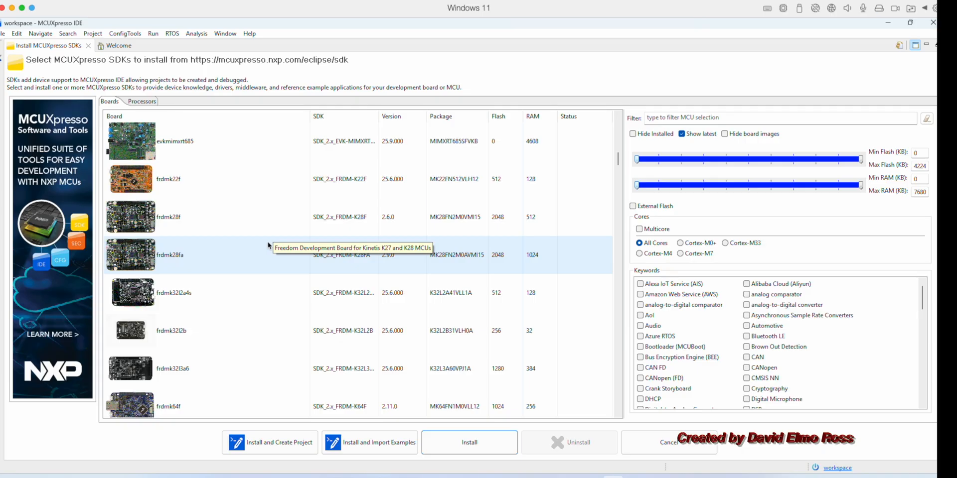
scroll(267, 244, "down", 3)
left_click(152, 296)
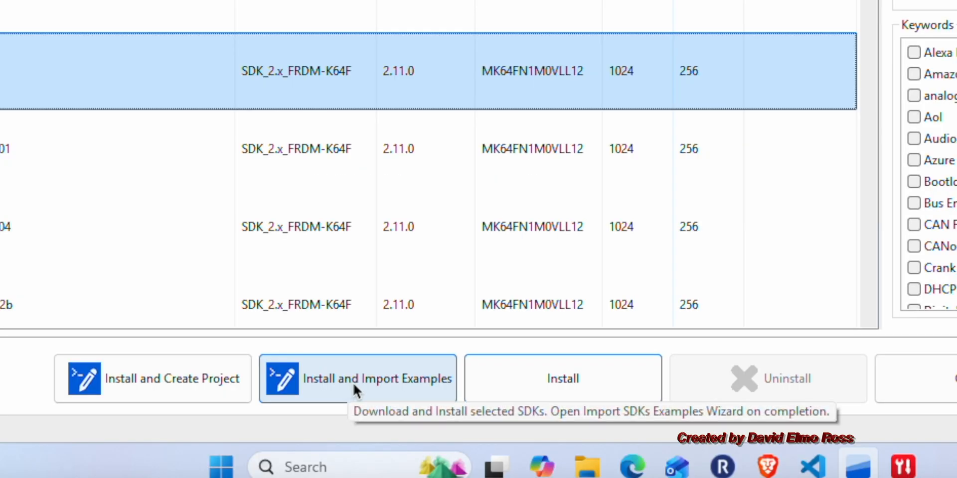
left_click(392, 393)
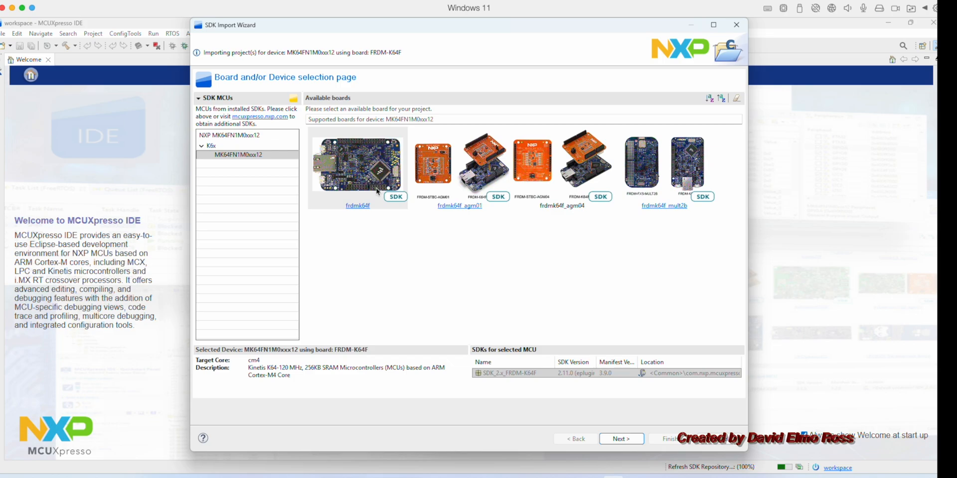
left_click(622, 438)
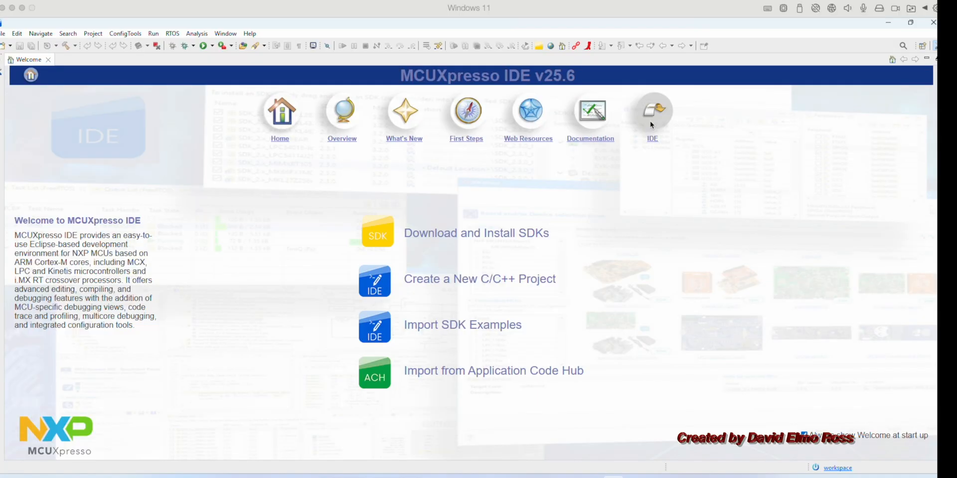
Leave the example import wizard and exit the IDE
left_click(652, 112)
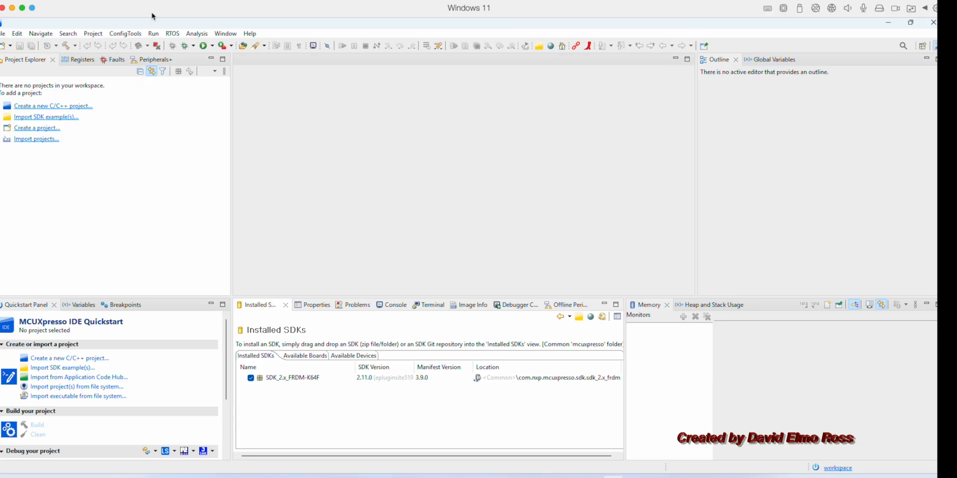
left_click_drag(161, 18, 178, 20)
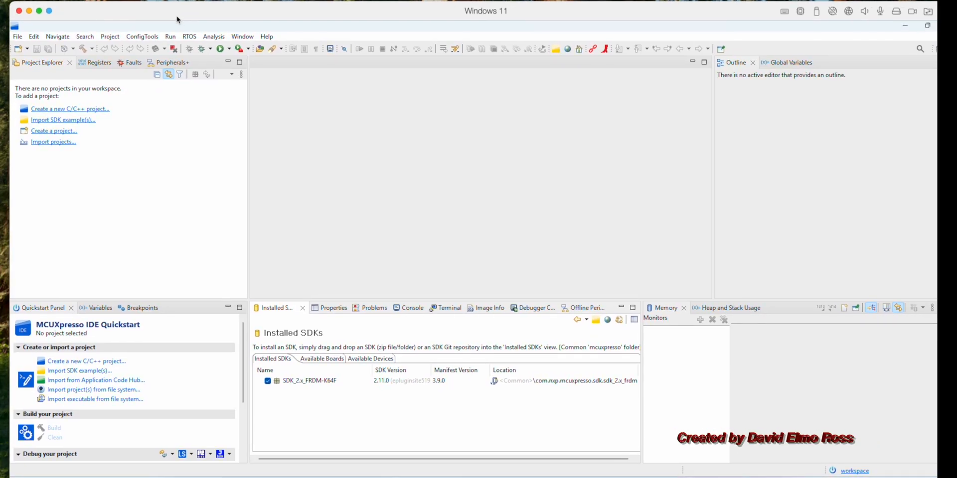
left_click(17, 36)
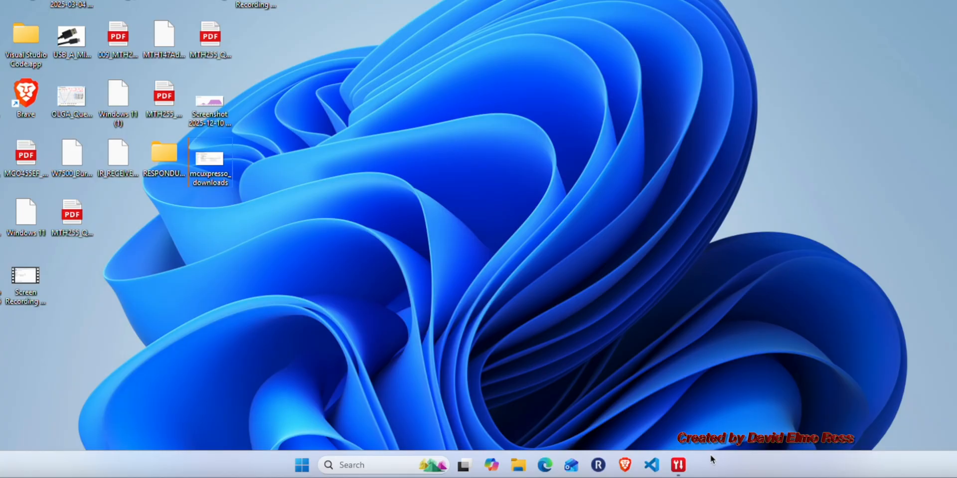
Open the file location of MCUXpresso IDE v25.6.136 from the Start menu and test-launch its shortcut, cancelling the workspace prompt
left_click(302, 465)
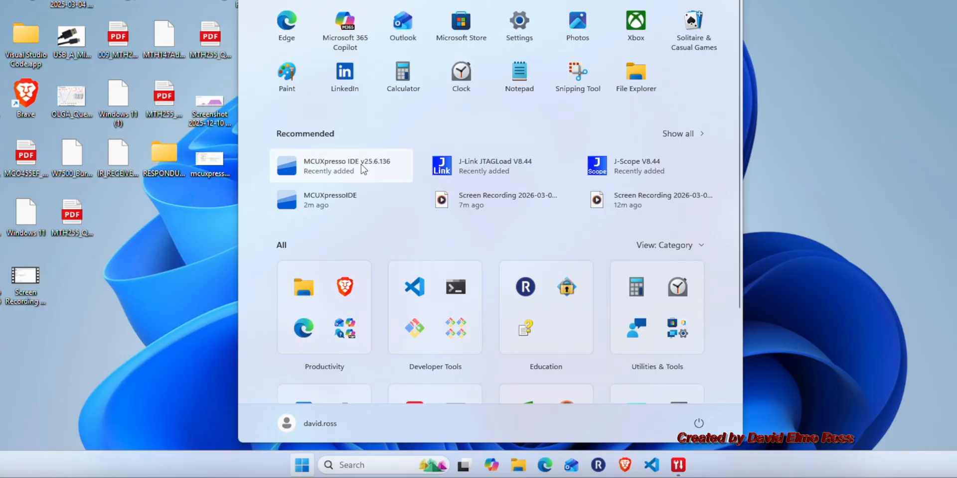
right_click(364, 169)
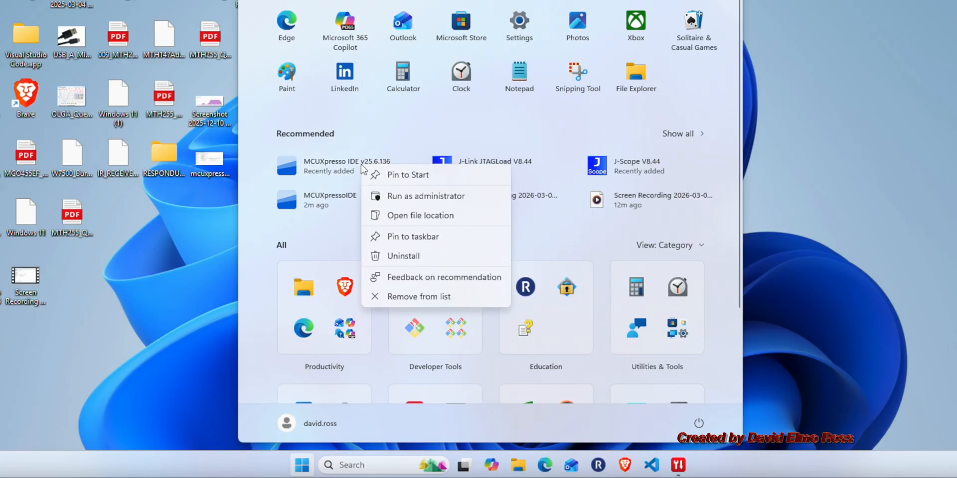
left_click(417, 215)
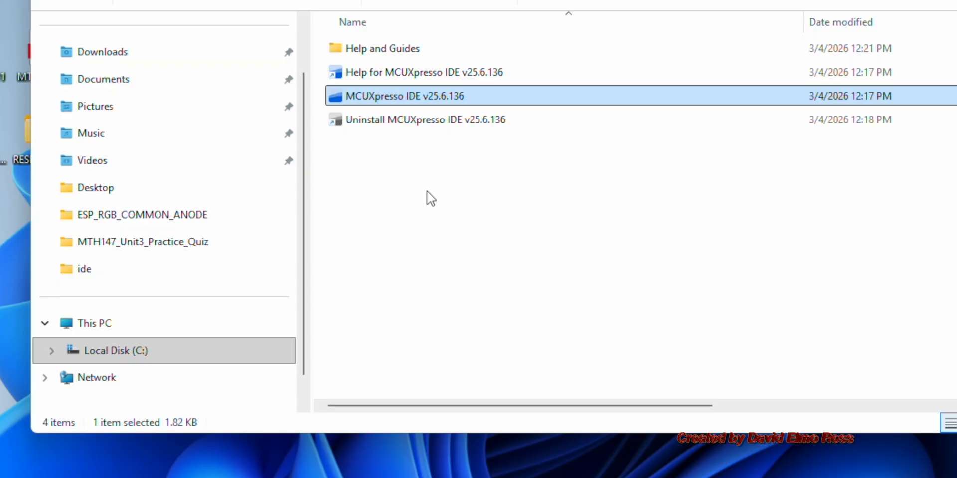
double_click(432, 96)
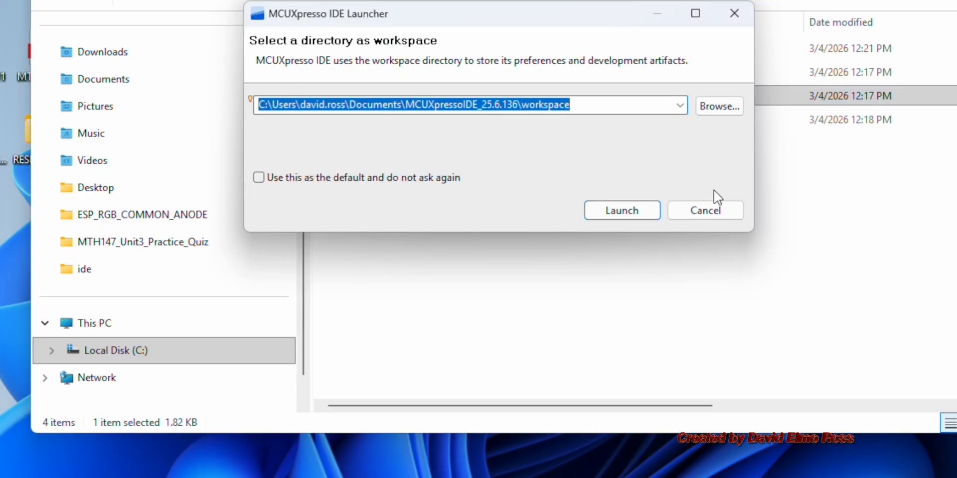
left_click(714, 209)
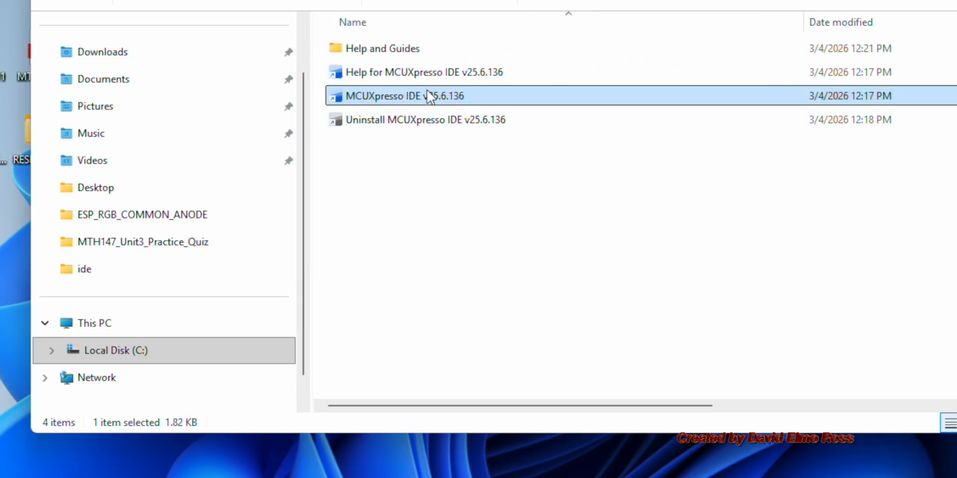
Pin the MCUXpresso IDE v25.6.136 shortcut to the taskbar
right_click(426, 91)
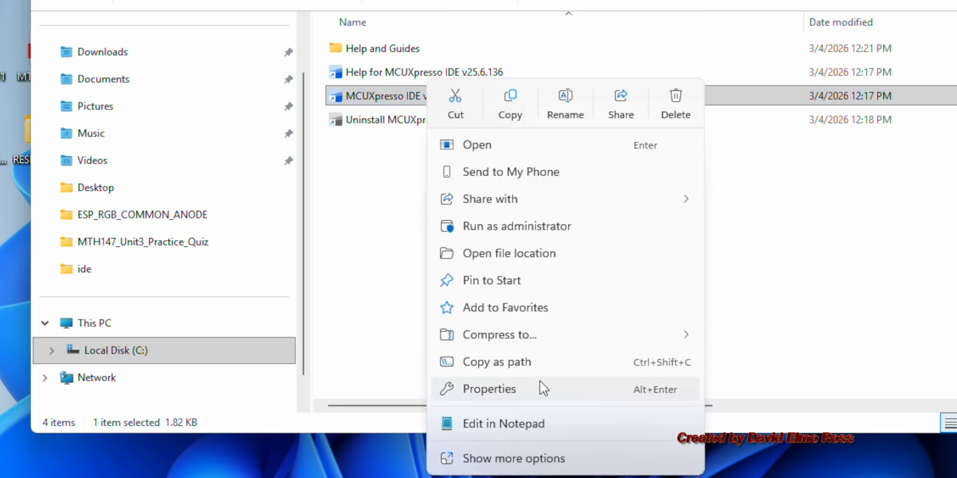
left_click(549, 456)
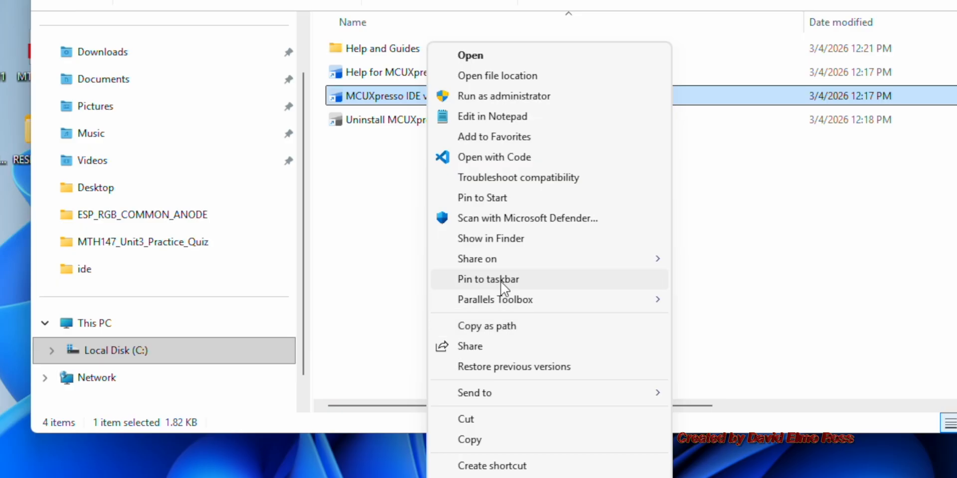
left_click(522, 278)
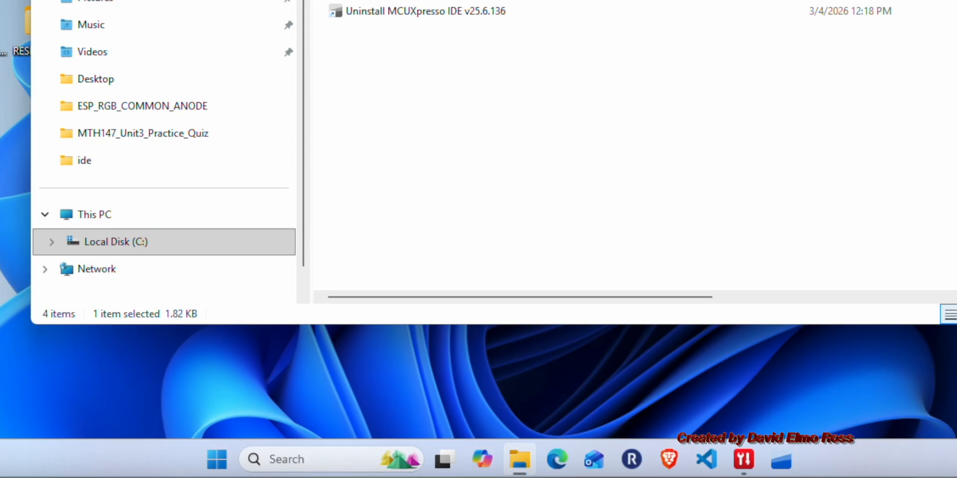
Close the Explorer window and launch MCUXpresso IDE from its new taskbar icon
left_click(759, 11)
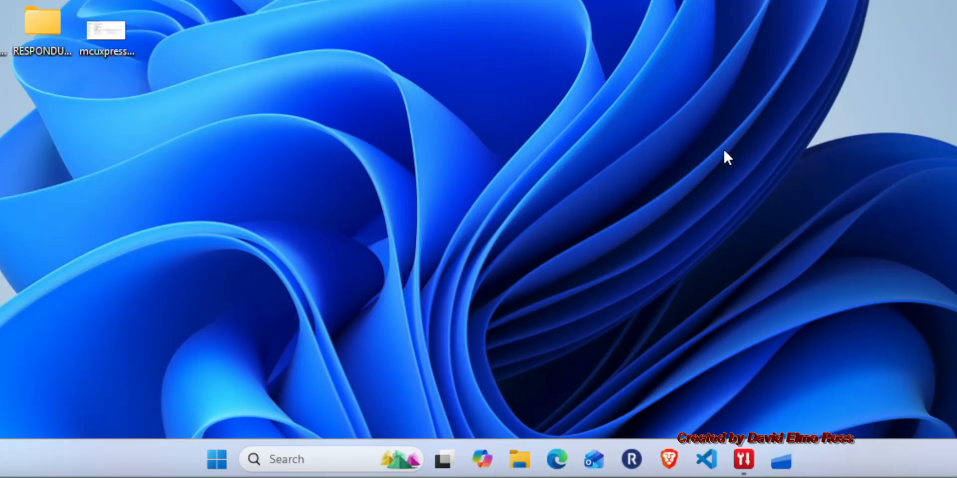
left_click(782, 460)
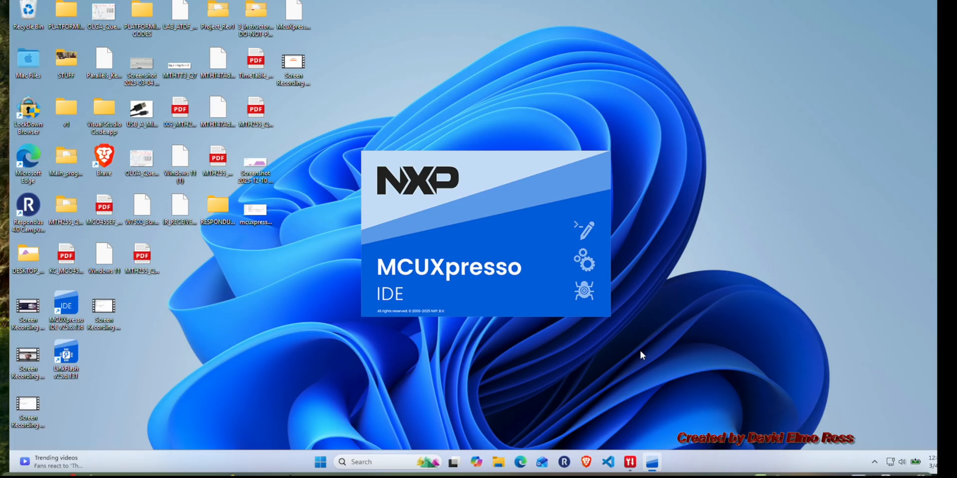